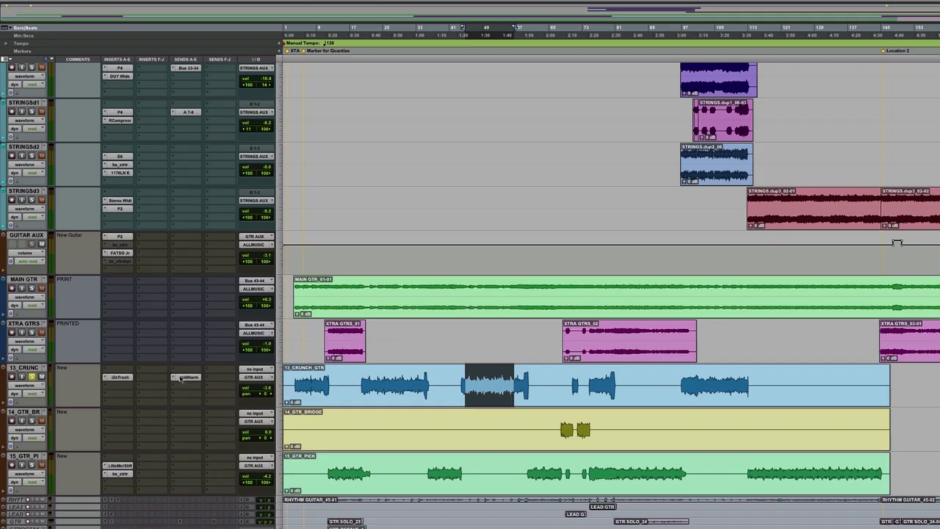
# Play the session with 13_CRUNCH's iZoTrash and SplitHarm send, then bring up FilterBank P2 on GUITAR AUX
pyautogui.click(188, 378)
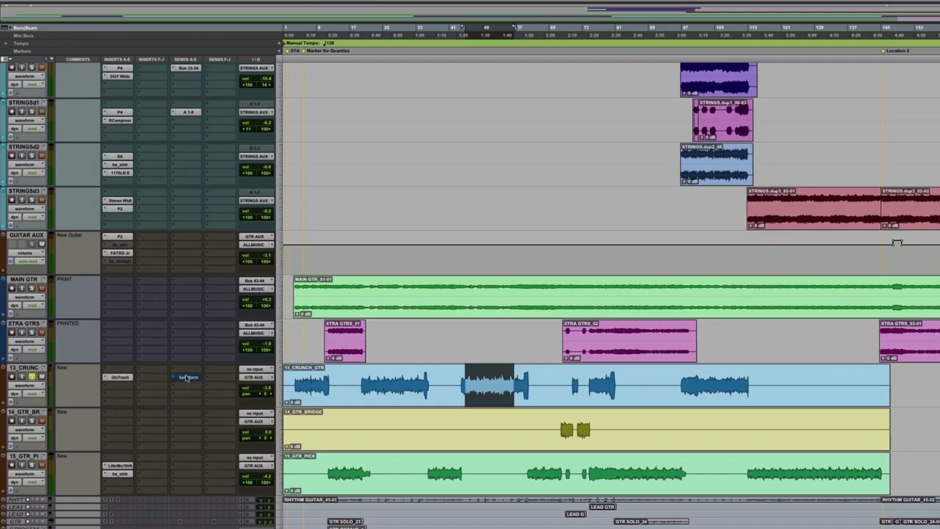
pyautogui.click(118, 377)
pyautogui.press('space')
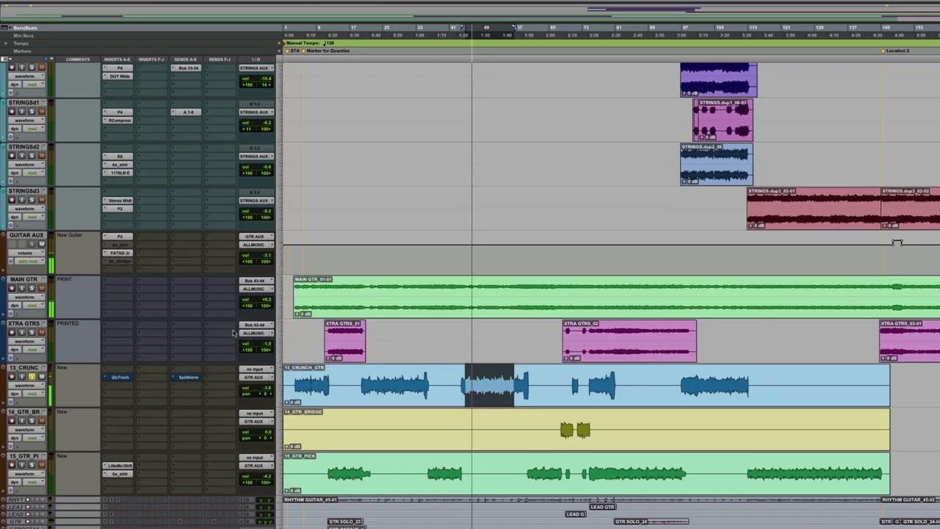
pyautogui.click(124, 237)
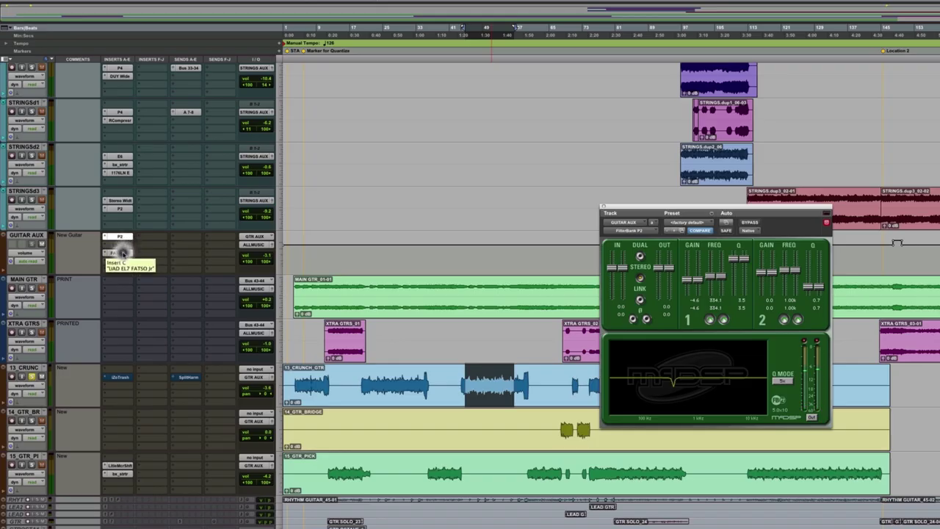
# Open FATSO Jr (Thicker Bass) on GUITAR AUX and compare the guitars bypassed versus engaged
pyautogui.click(120, 252)
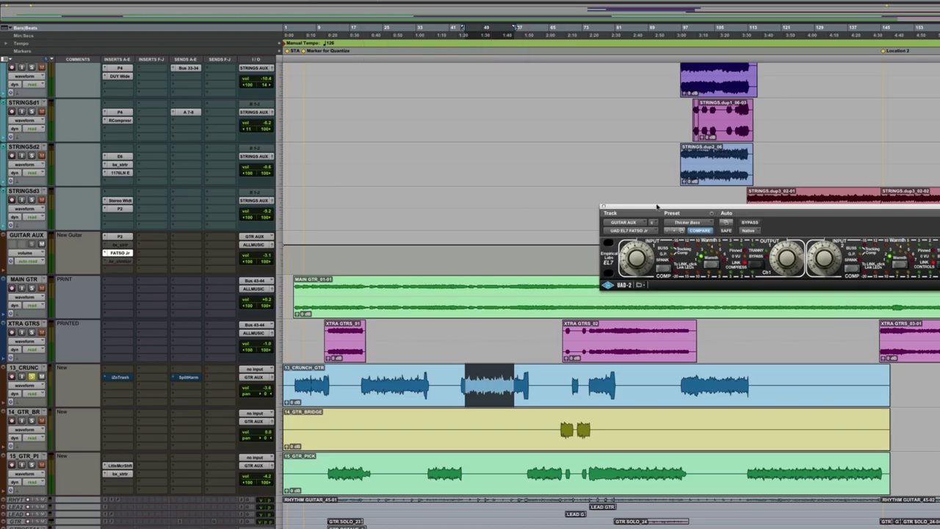
pyautogui.moveTo(683, 208); pyautogui.dragTo(413, 147)
pyautogui.press('space')
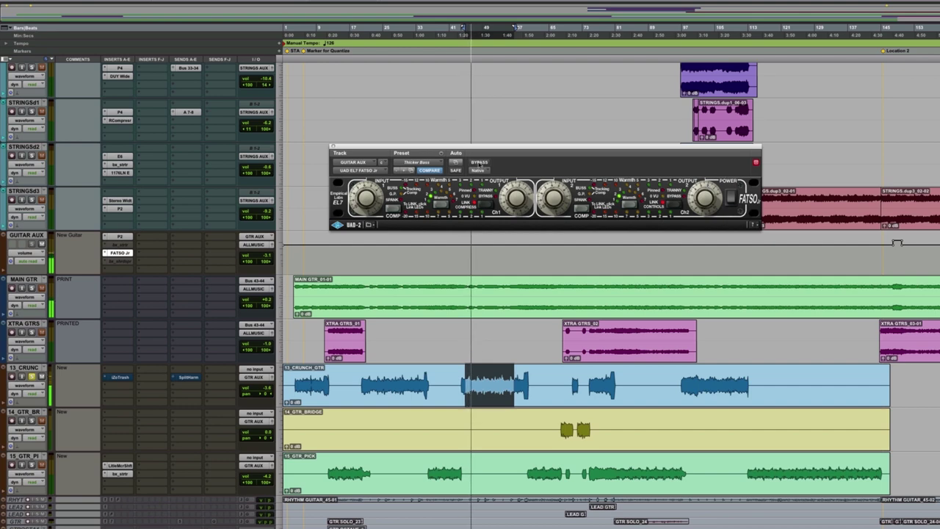
pyautogui.click(479, 162)
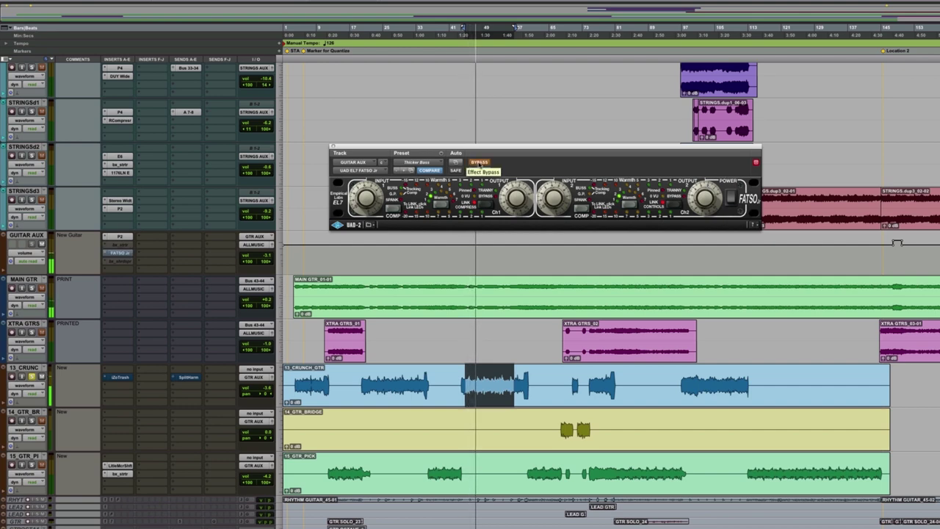
pyautogui.click(478, 161)
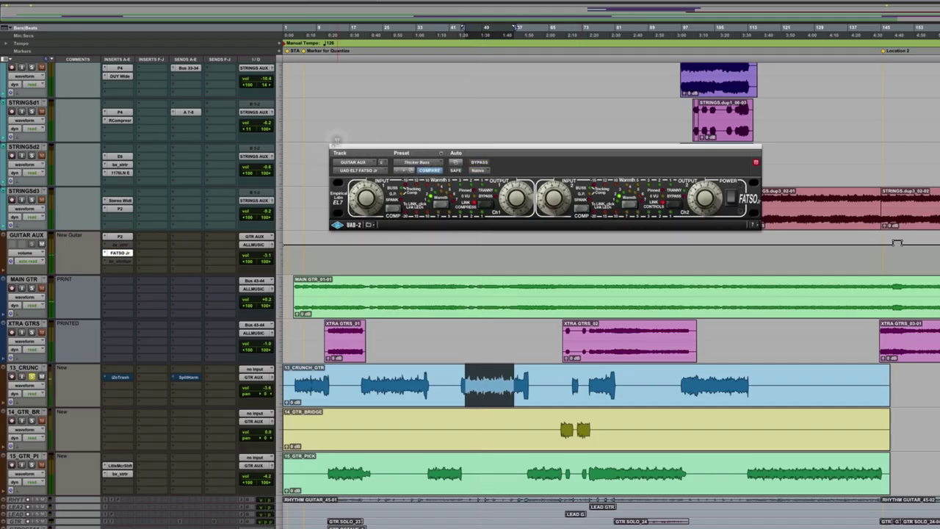
# A/B iZotope Trash on 13_CRUNCH_GTR during playback, leaving its SplitHarm send window open
pyautogui.click(119, 378)
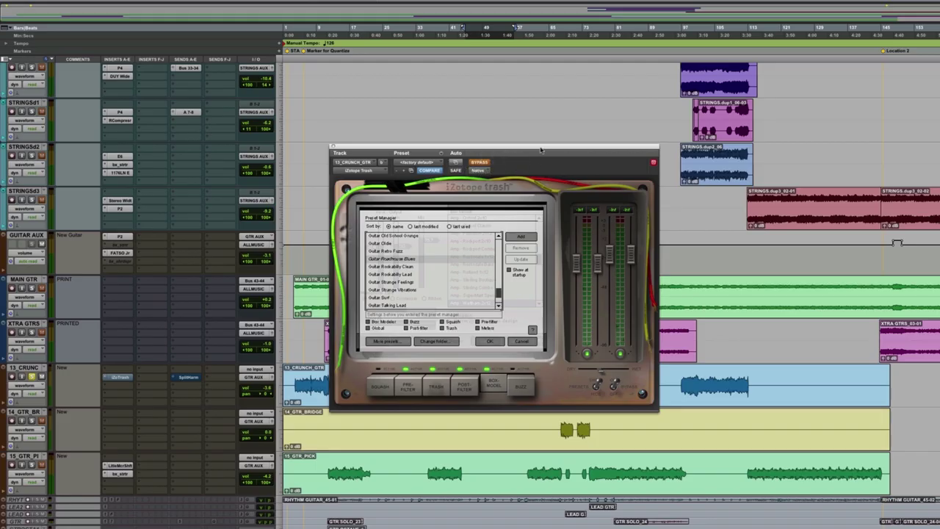
pyautogui.press('space')
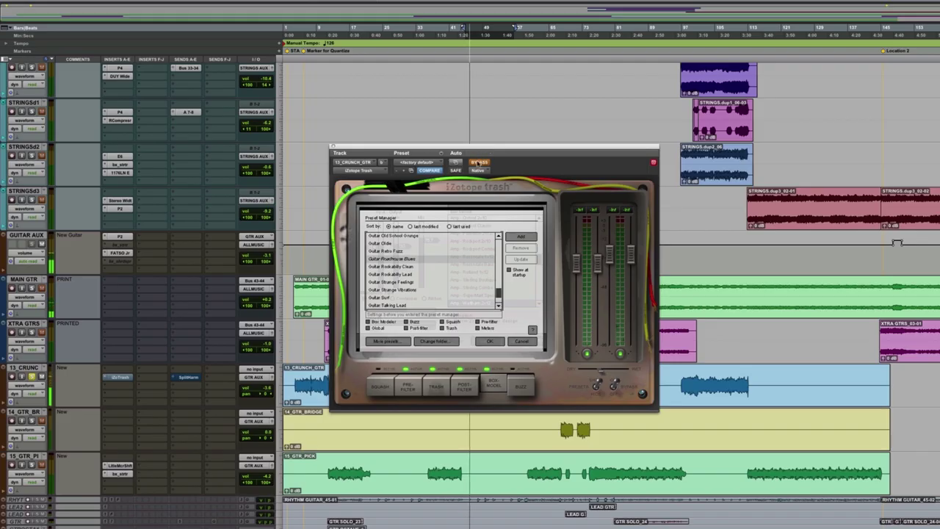
pyautogui.click(478, 161)
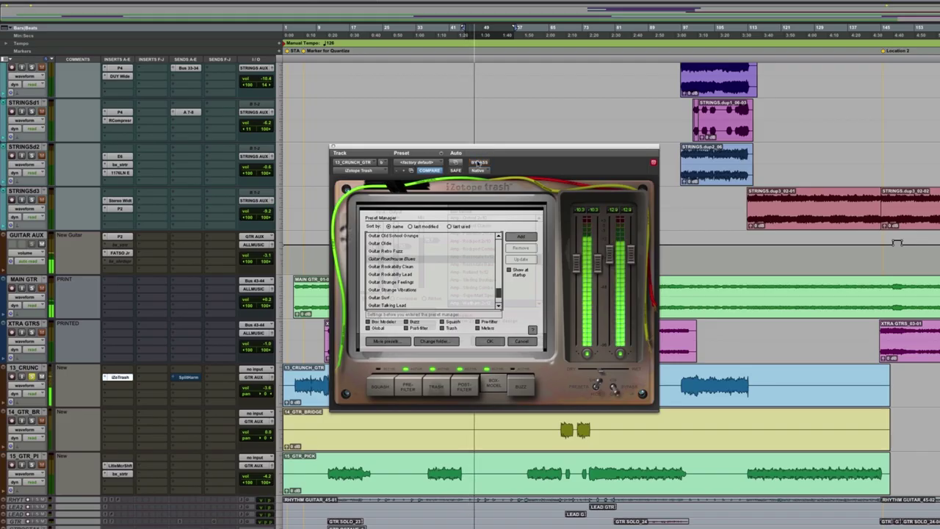
pyautogui.click(478, 161)
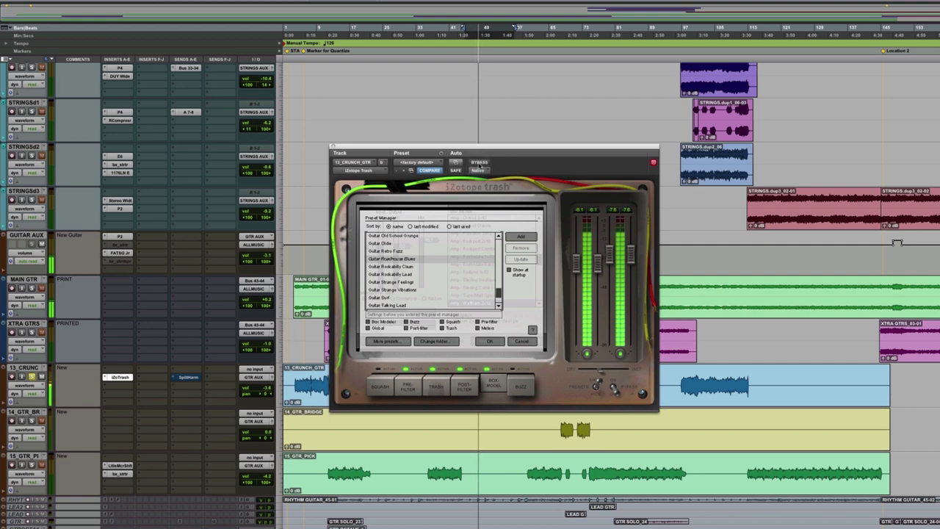
pyautogui.click(479, 162)
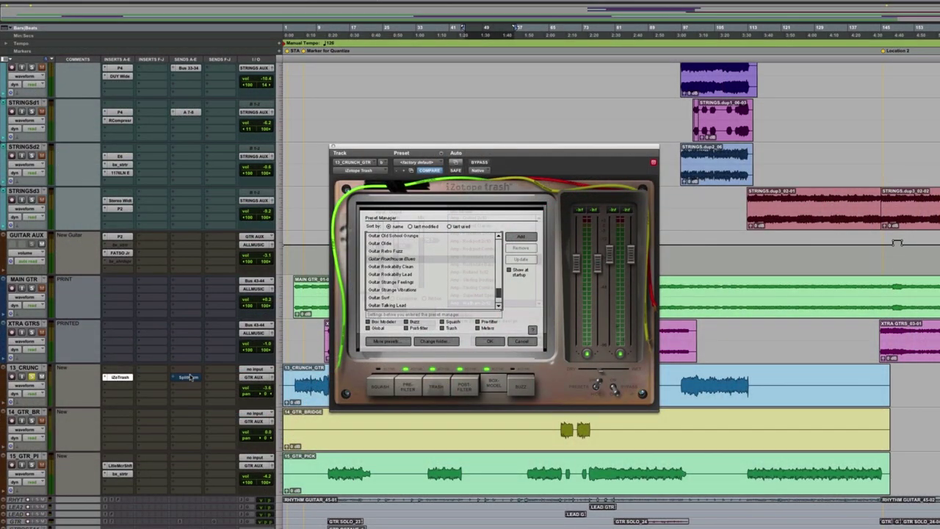
pyautogui.click(189, 376)
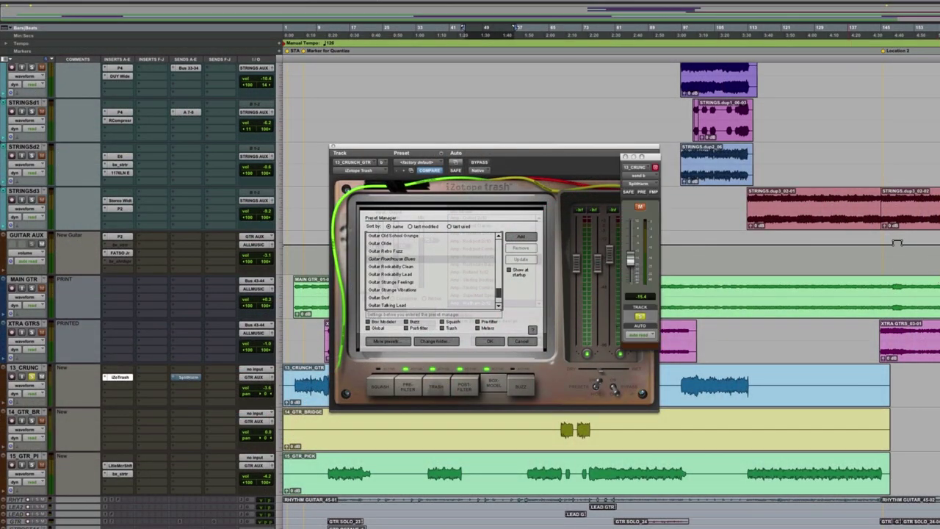
# Scroll to the Split Harm aux and view its Doubler2 and SSL G-EQ plug-ins
pyautogui.scroll(-15, 898, 242)
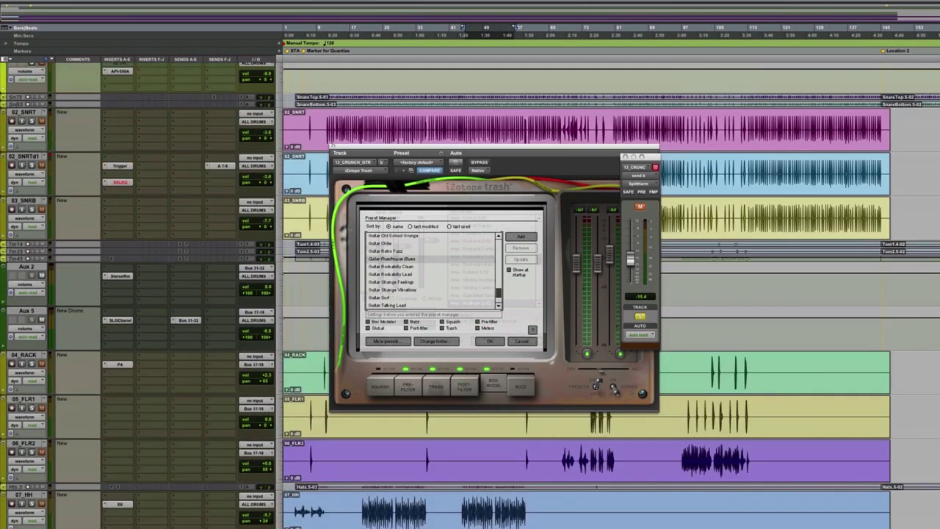
pyautogui.scroll(15, 808, 294)
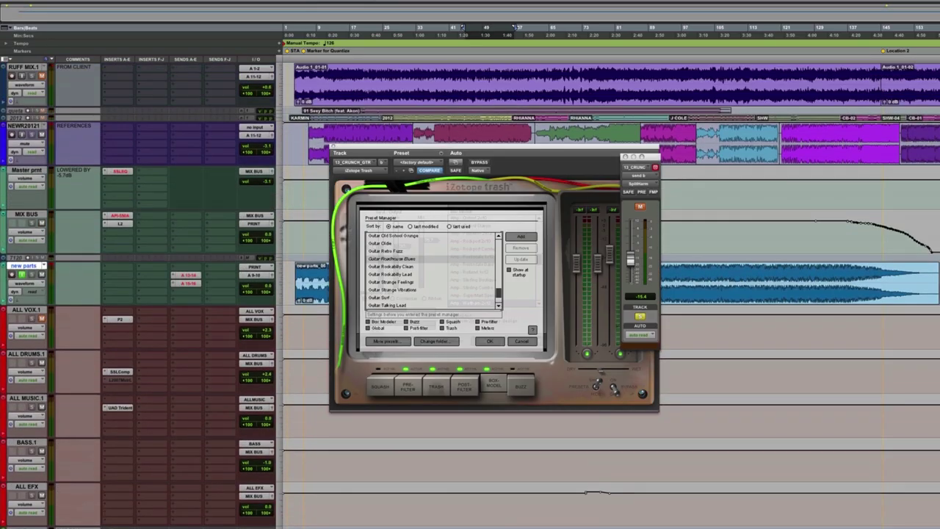
pyautogui.scroll(-10, 610, 294)
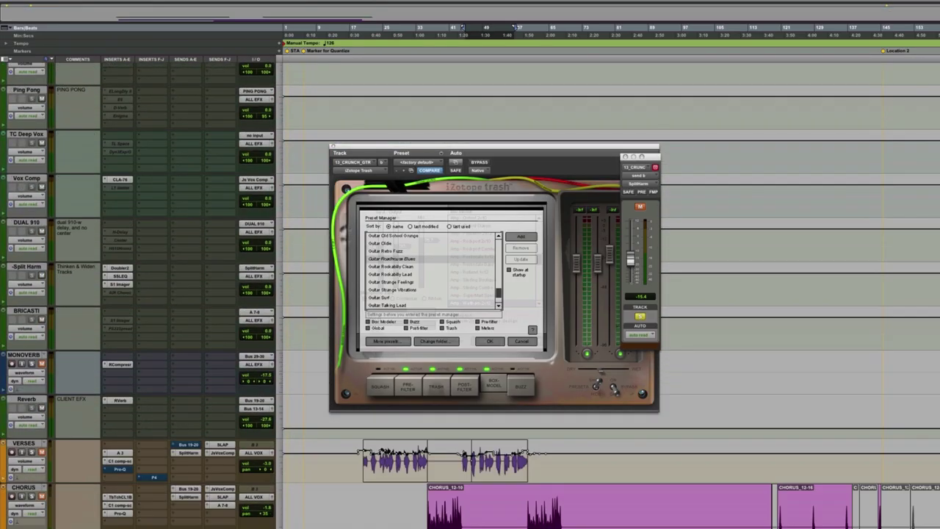
pyautogui.scroll(6, 771, 294)
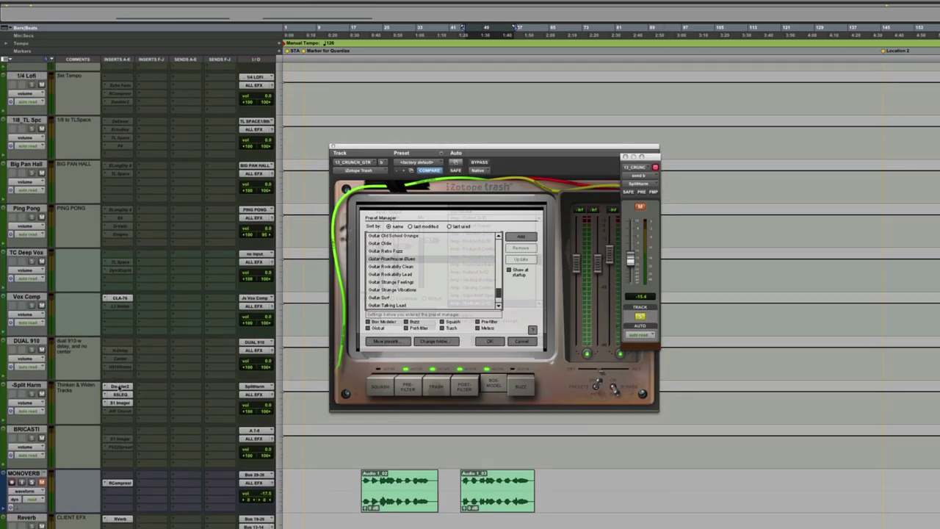
pyautogui.click(119, 387)
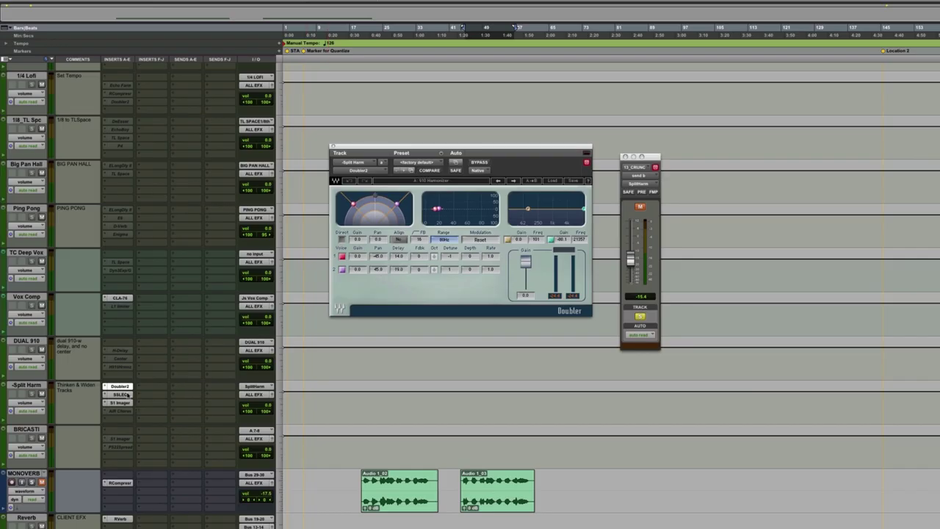
pyautogui.click(126, 395)
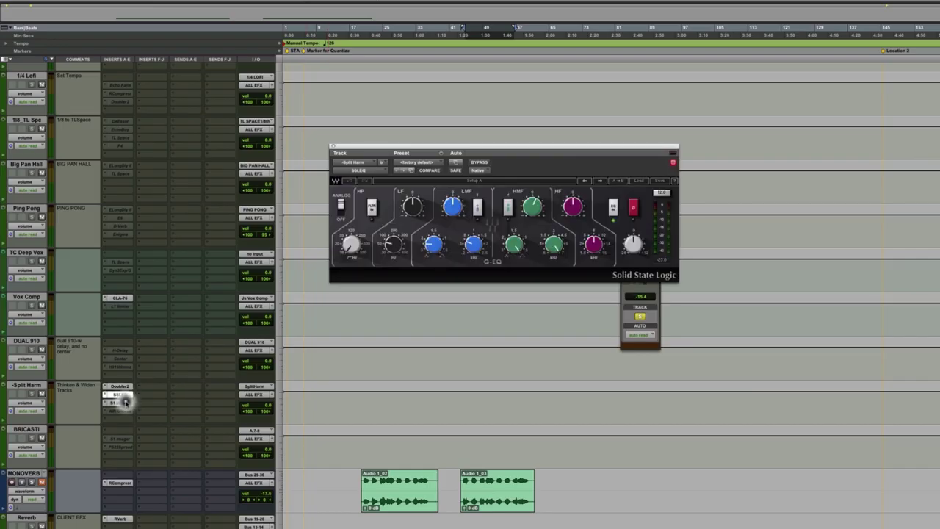
# With the S1 Imager open, compare the SplitHarm send muted and unmuted, leaving it unmuted
pyautogui.click(123, 404)
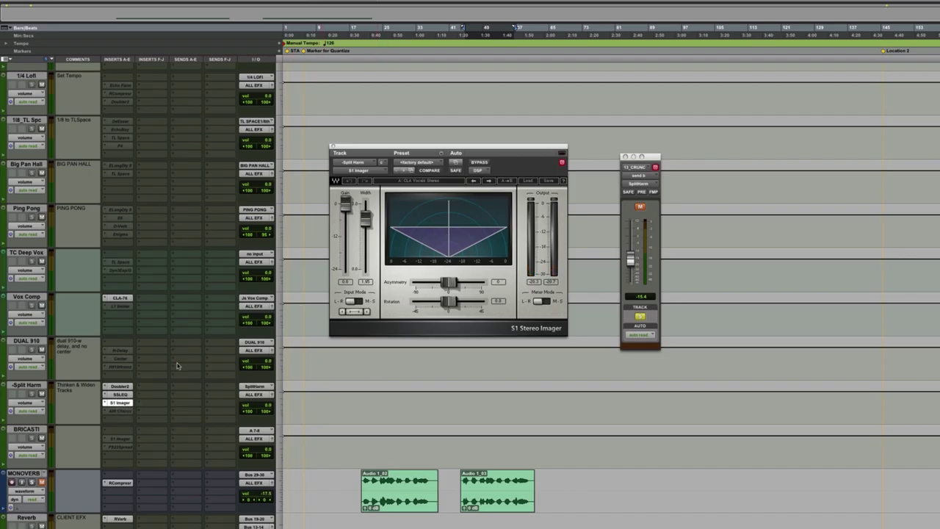
pyautogui.click(639, 208)
pyautogui.press('space')
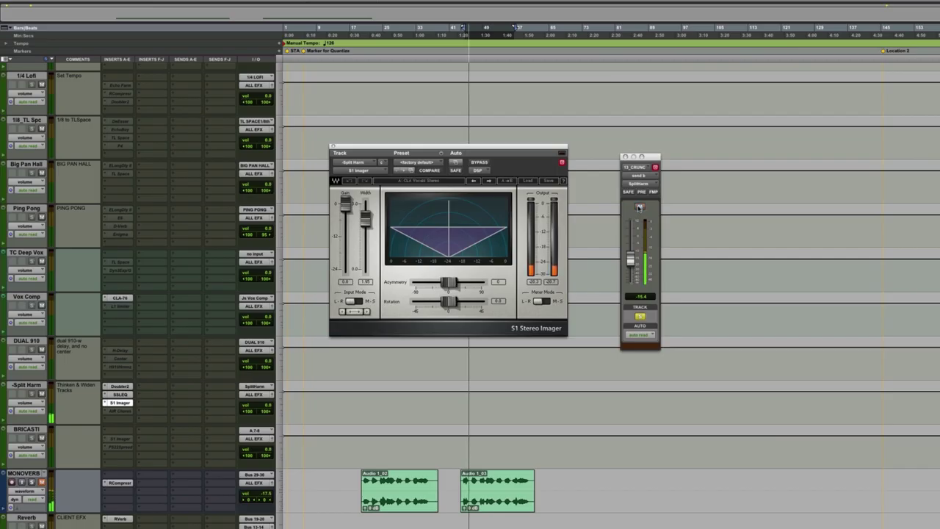
pyautogui.click(640, 208)
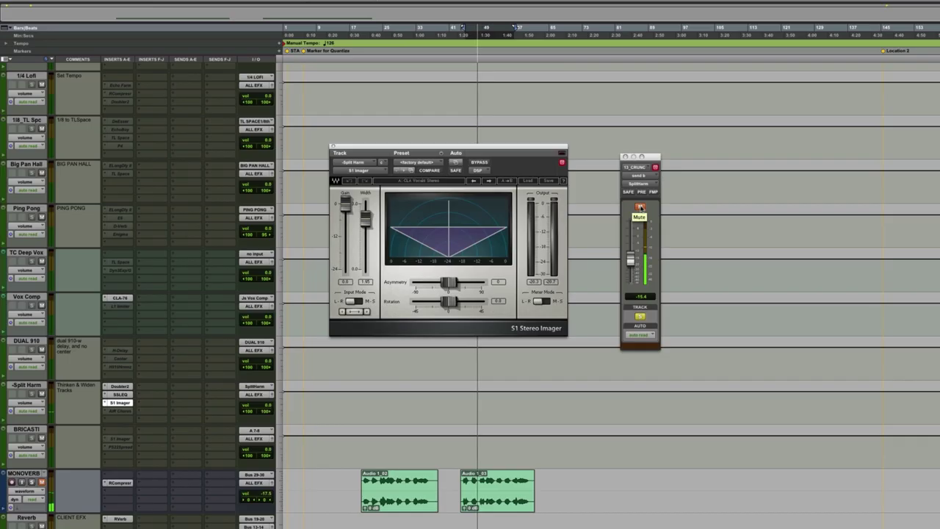
pyautogui.click(640, 208)
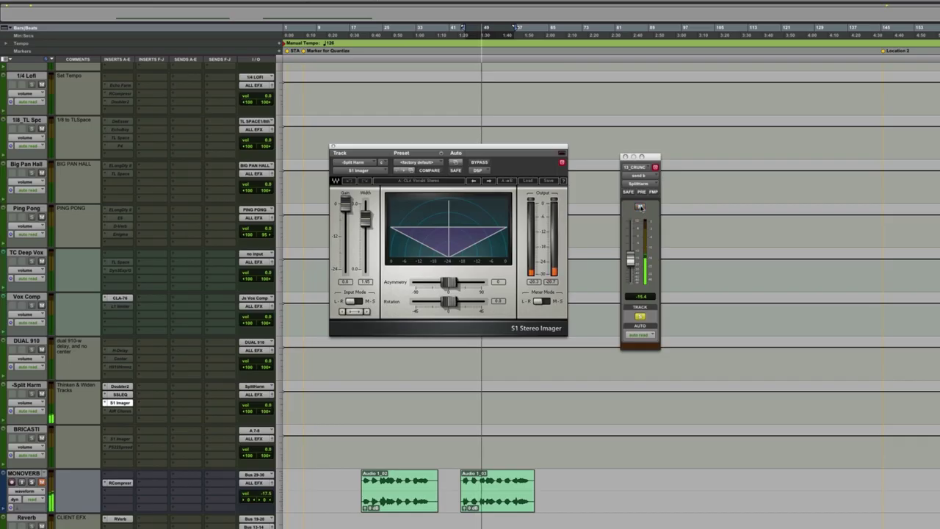
pyautogui.click(623, 156)
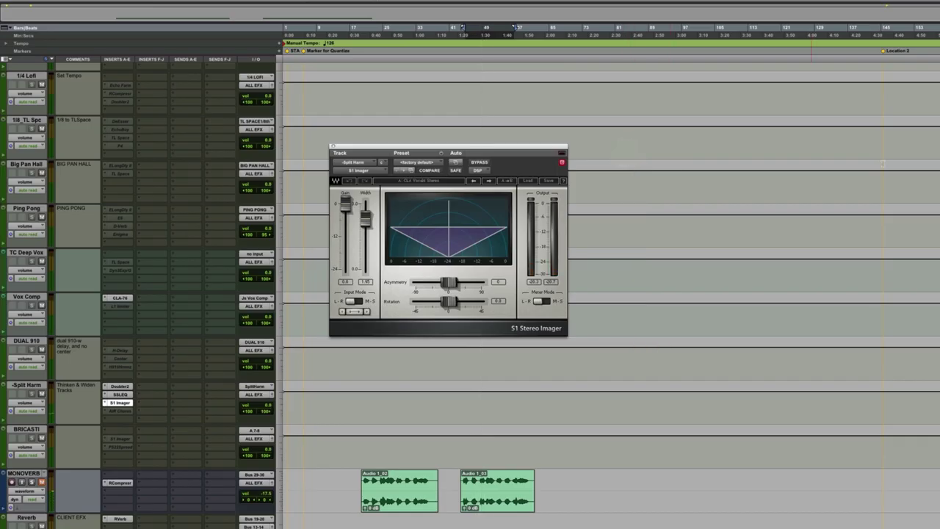
# Scroll down and select a short passage on the 15_GTR_PICK track
pyautogui.scroll(-15, 588, 294)
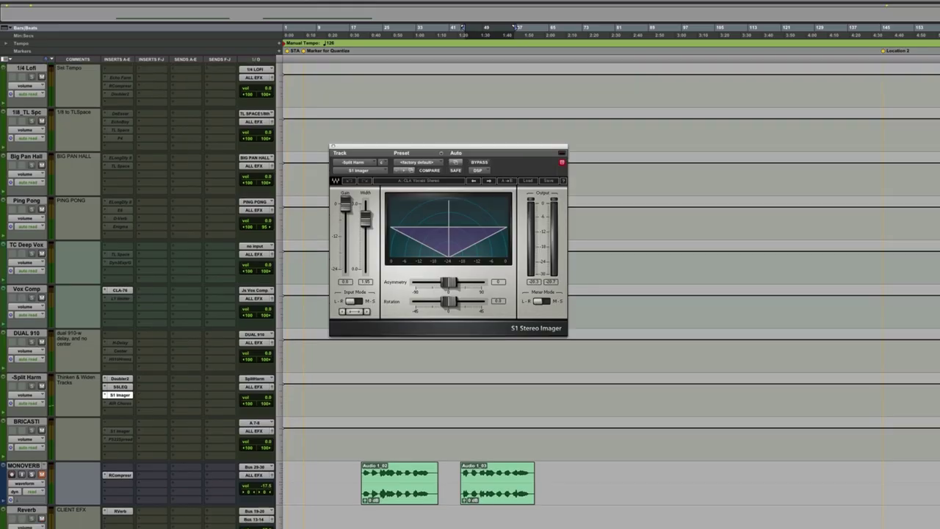
pyautogui.scroll(-20, 898, 242)
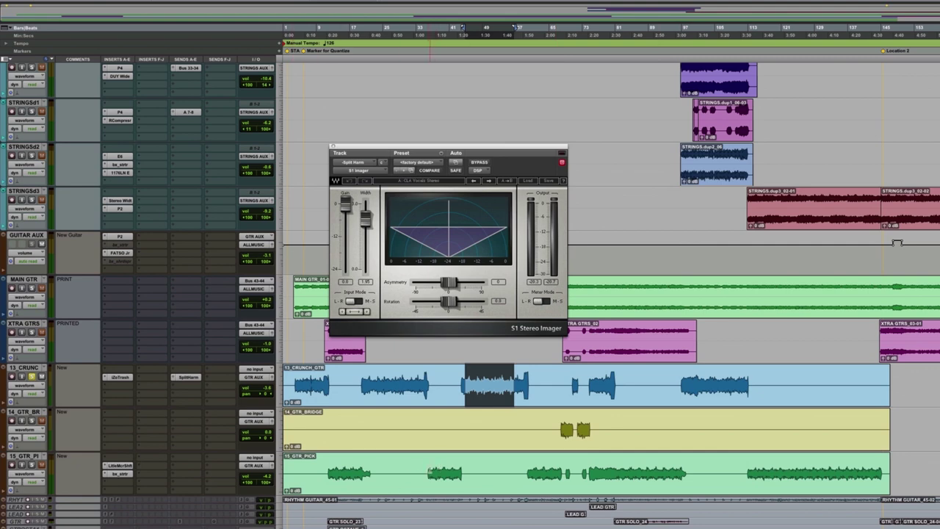
pyautogui.moveTo(429, 474); pyautogui.dragTo(459, 474)
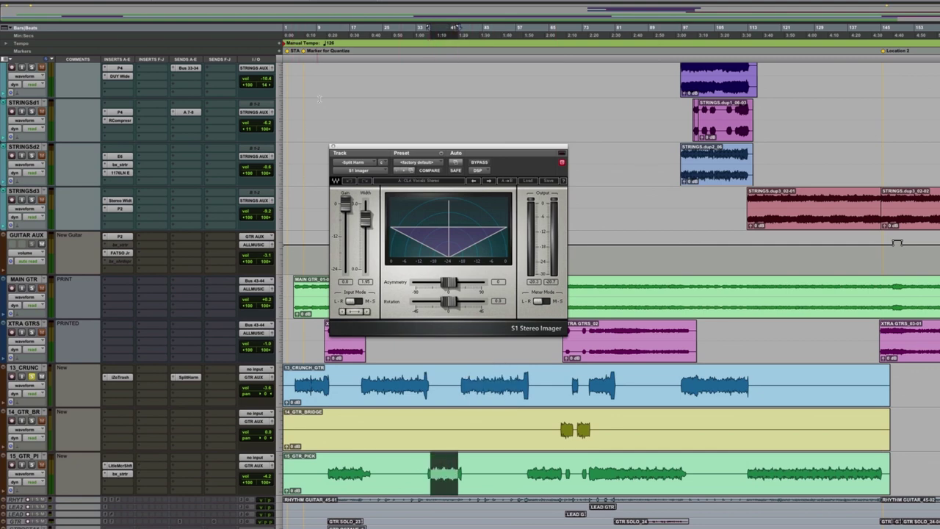
# Close the S1 Stereo Imager and play the selected 15_GTR_PICK passage
pyautogui.click(333, 147)
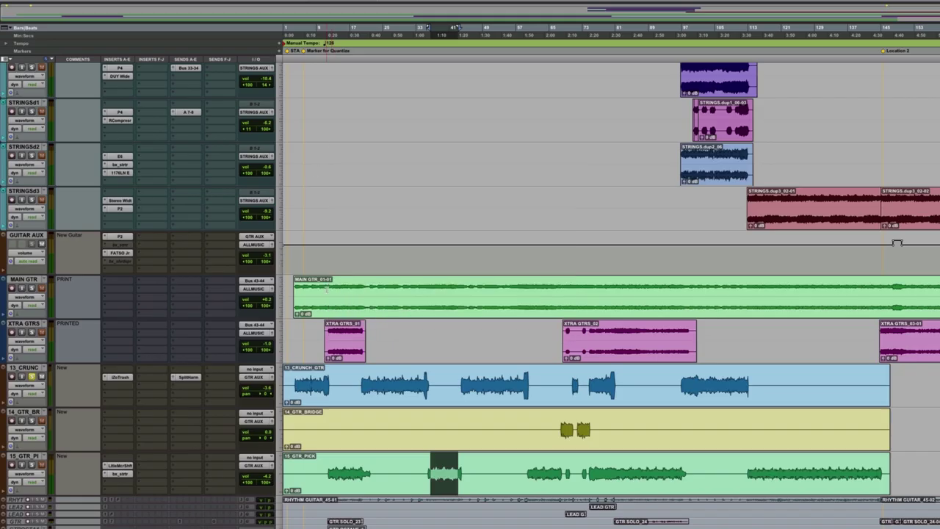
pyautogui.click(116, 466)
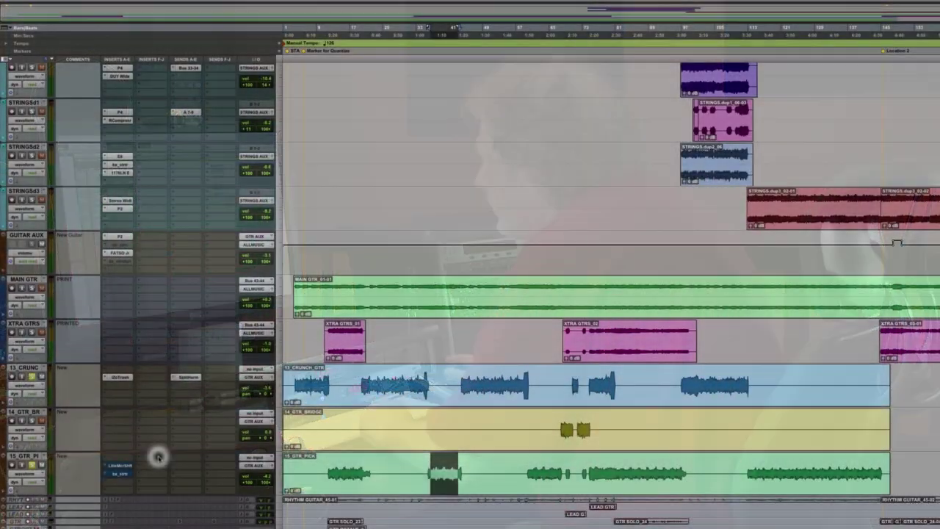
pyautogui.press('space')
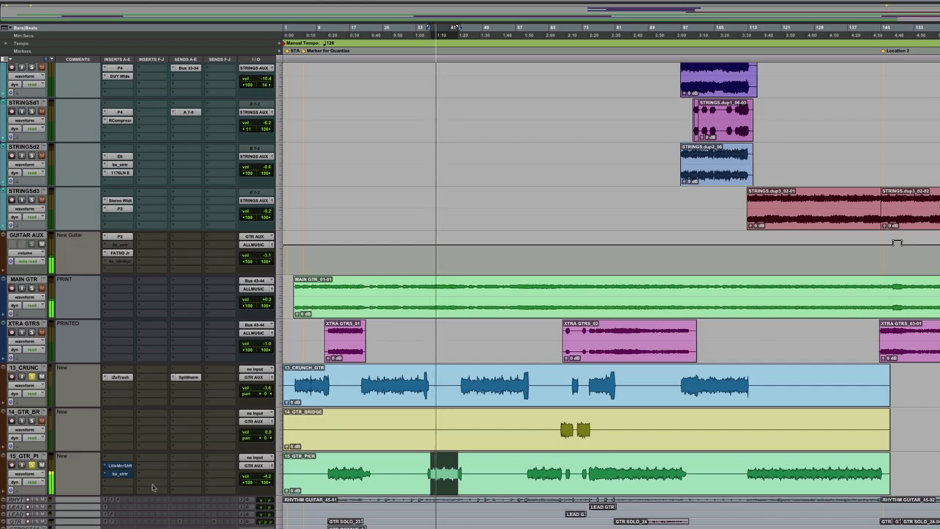
# Compare Little MicroShift on 15_GTR_PICK bypassed and active during playback, then view bx_saturator
pyautogui.click(120, 466)
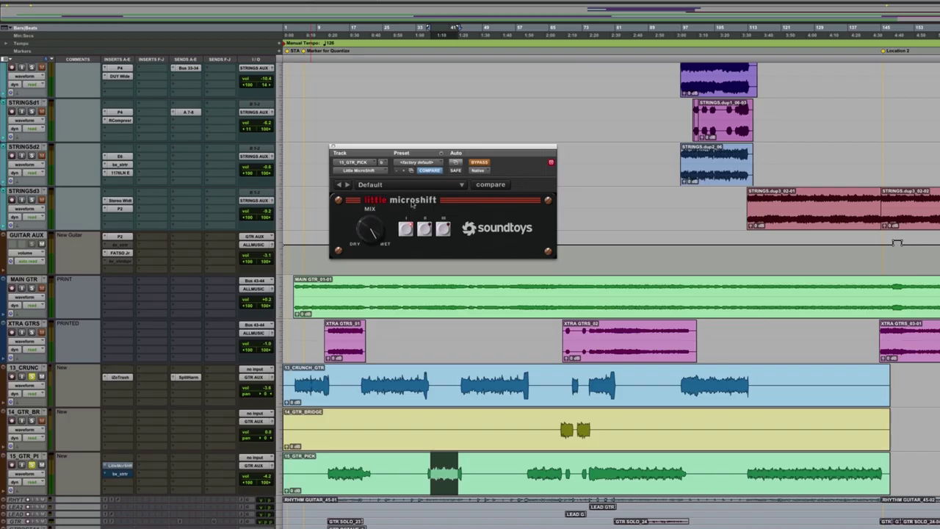
pyautogui.click(502, 195)
pyautogui.press('space')
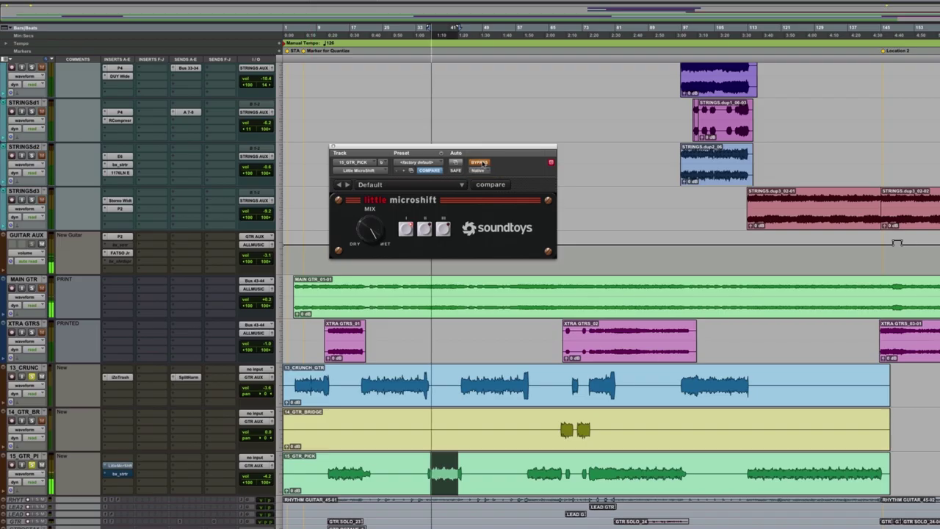
pyautogui.click(483, 163)
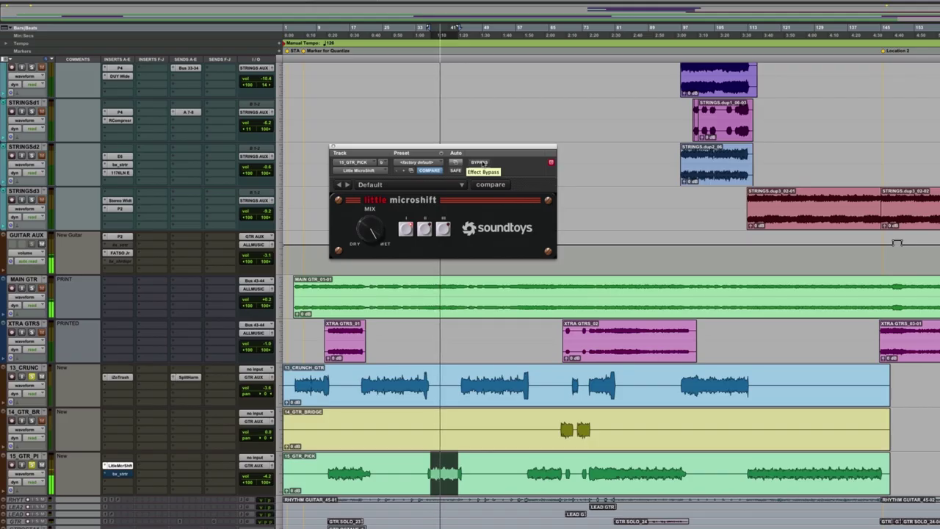
pyautogui.click(481, 163)
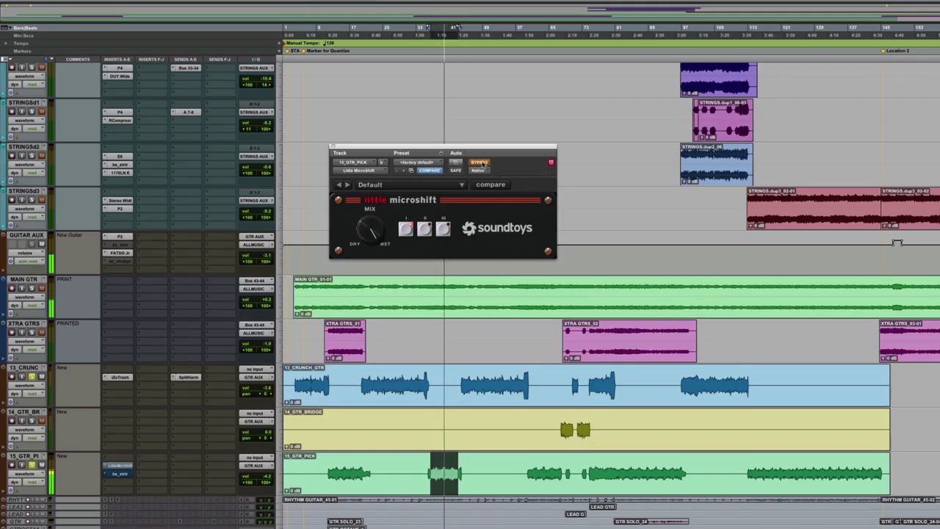
pyautogui.click(481, 162)
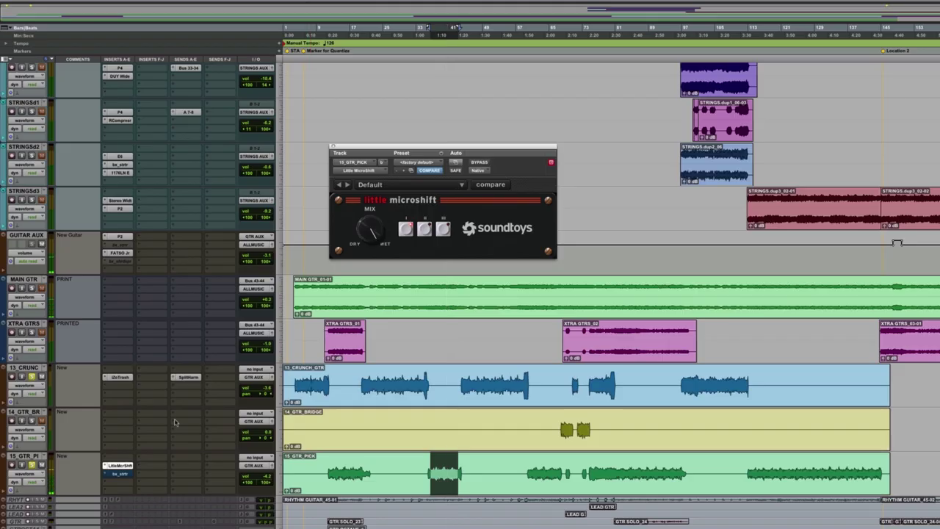
pyautogui.click(120, 475)
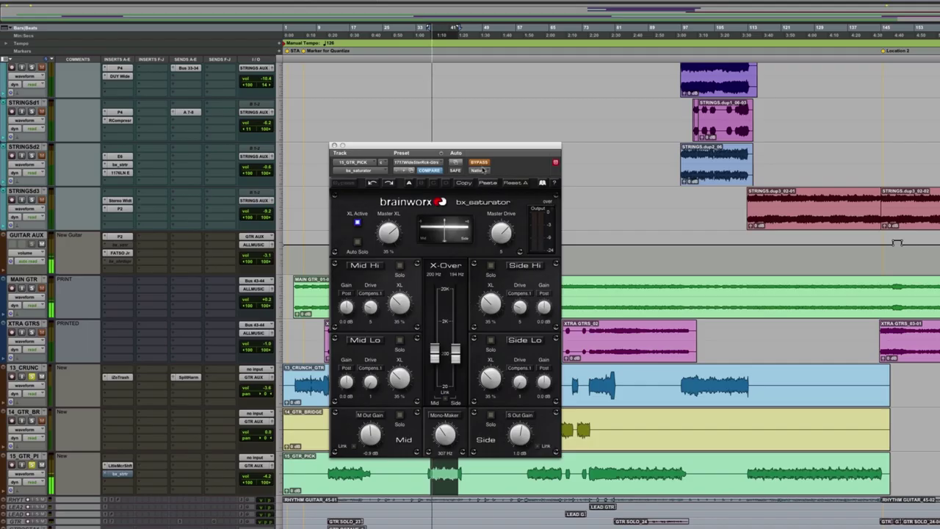
# Activate bx_saturator on 15_GTR_PICK with the 1717WideSterRck-Gtrs preset
pyautogui.click(479, 162)
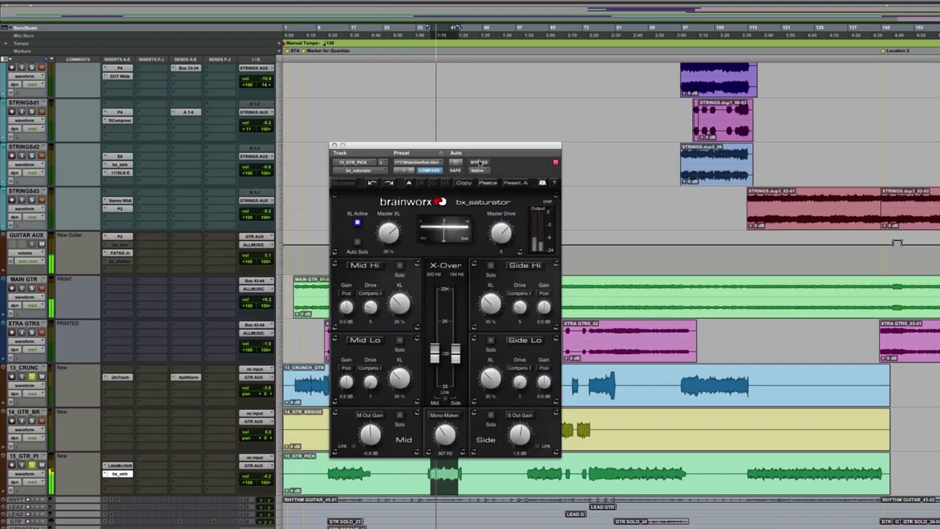
pyautogui.click(448, 406)
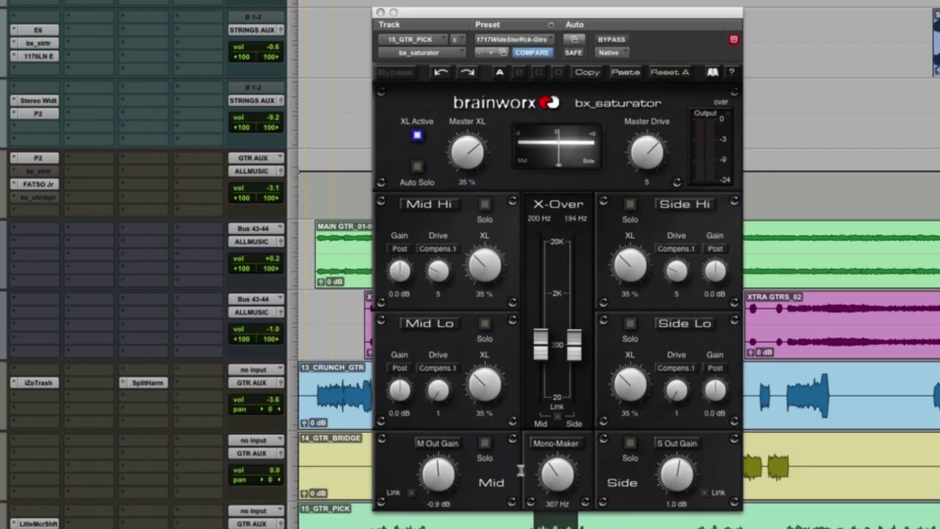
# Set bx_saturator's S Out Gain to 2.0 dB and Mono-Maker to 341 Hz, then play
pyautogui.click(678, 470)
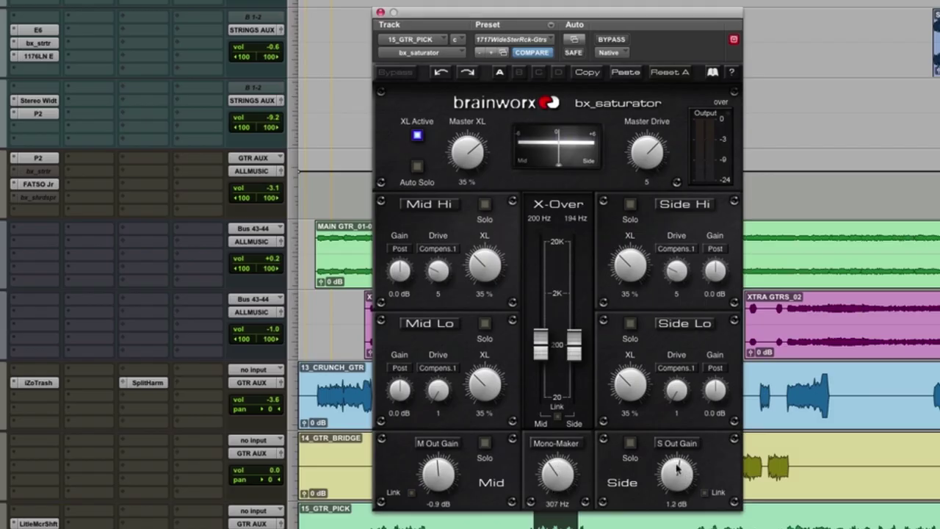
pyautogui.scroll(3, 678, 468)
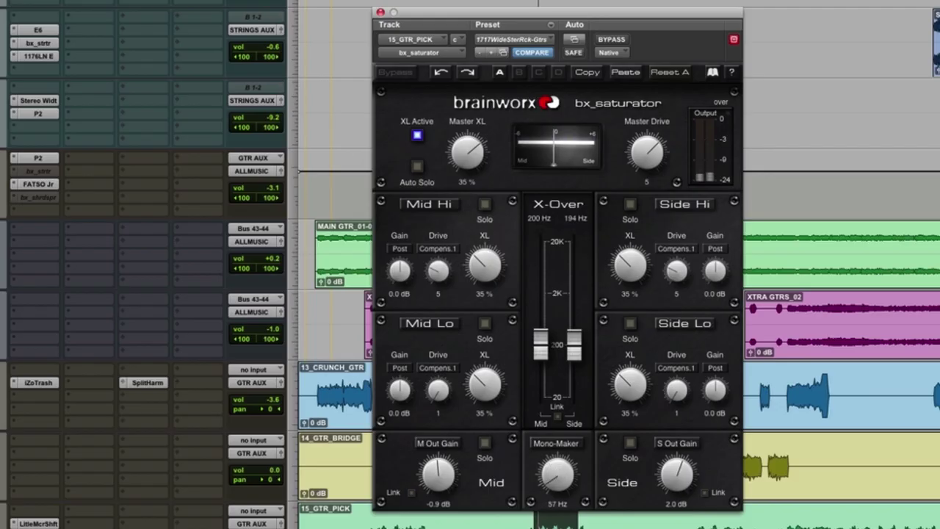
pyautogui.moveTo(558, 474)
pyautogui.mouseDown()
pyautogui.moveTo(559, 514)
pyautogui.moveTo(562, 452)
pyautogui.moveTo(556, 474)
pyautogui.mouseUp()
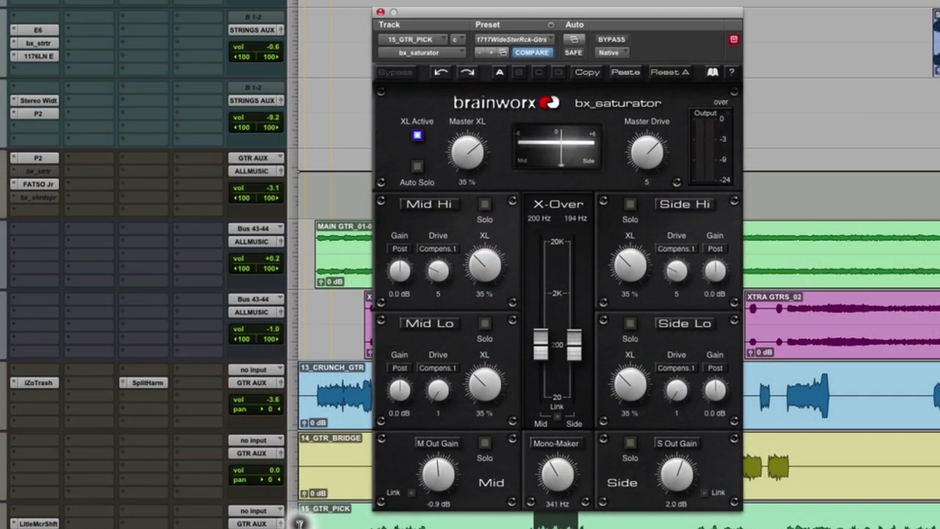
pyautogui.press('space')
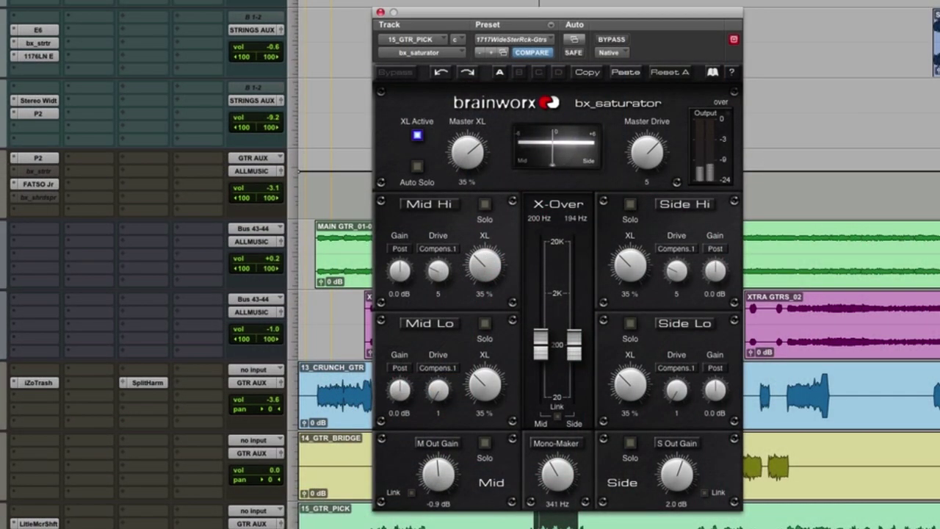
pyautogui.press('super+alt+1')
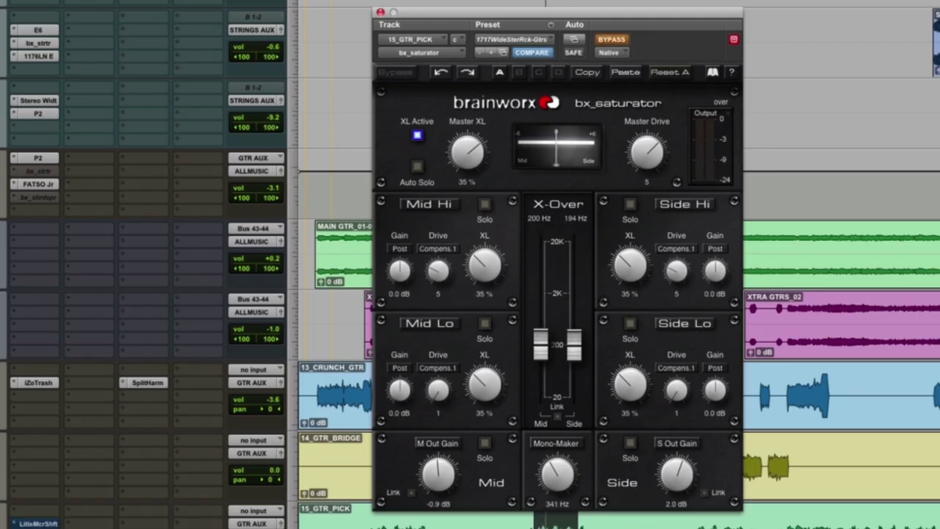
pyautogui.keyDown('super'); pyautogui.click(44, 521); pyautogui.keyUp('super')
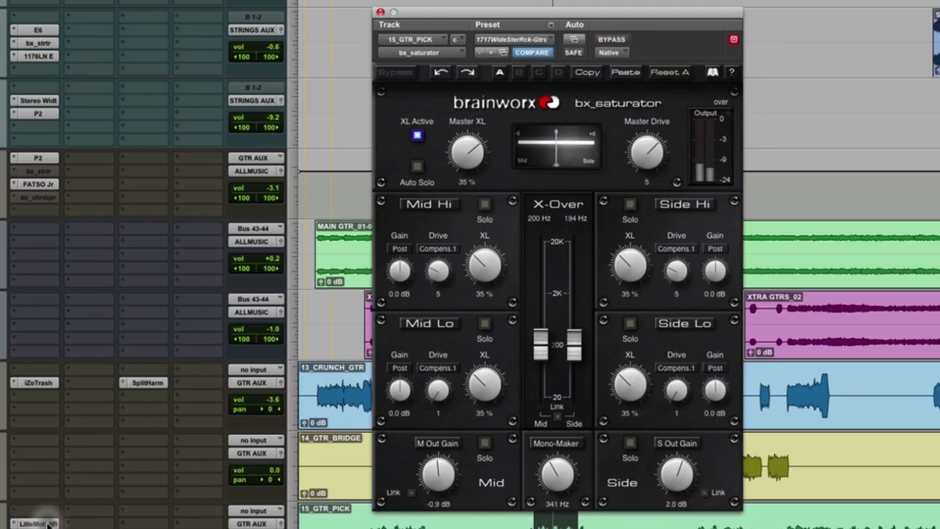